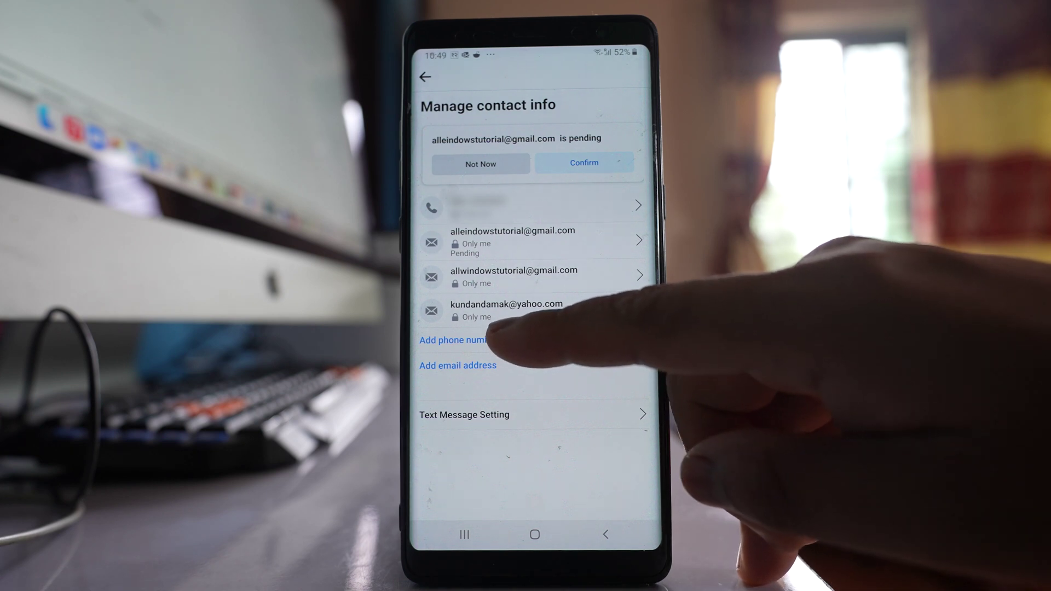
Step: Open the 'Add phone number' form from Manage contact info
click(458, 341)
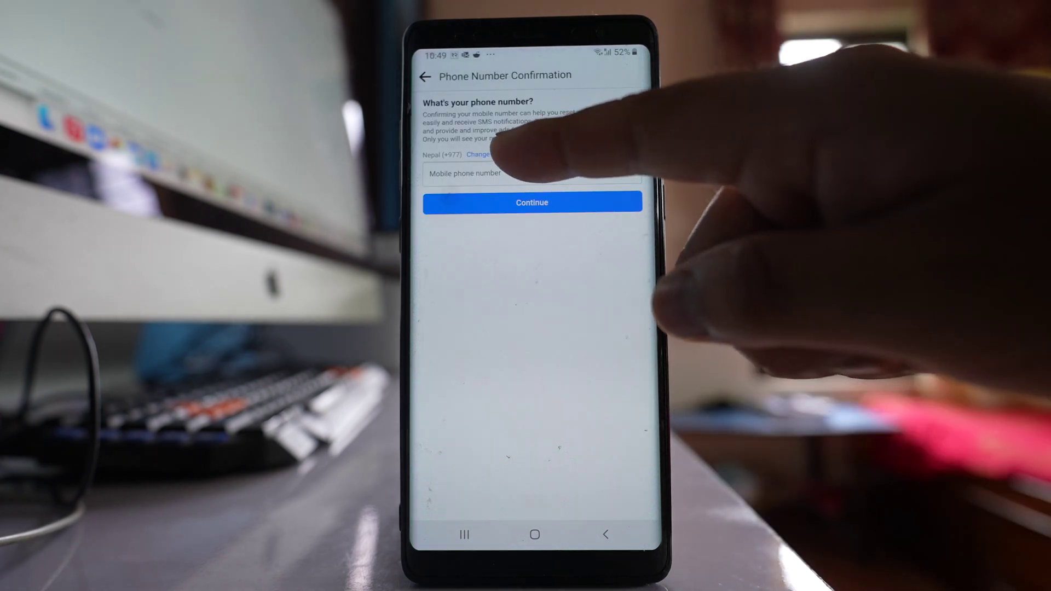
Step: Enter the new mobile number with United Arab Emirates (+971) as the country, and submit it
click(481, 155)
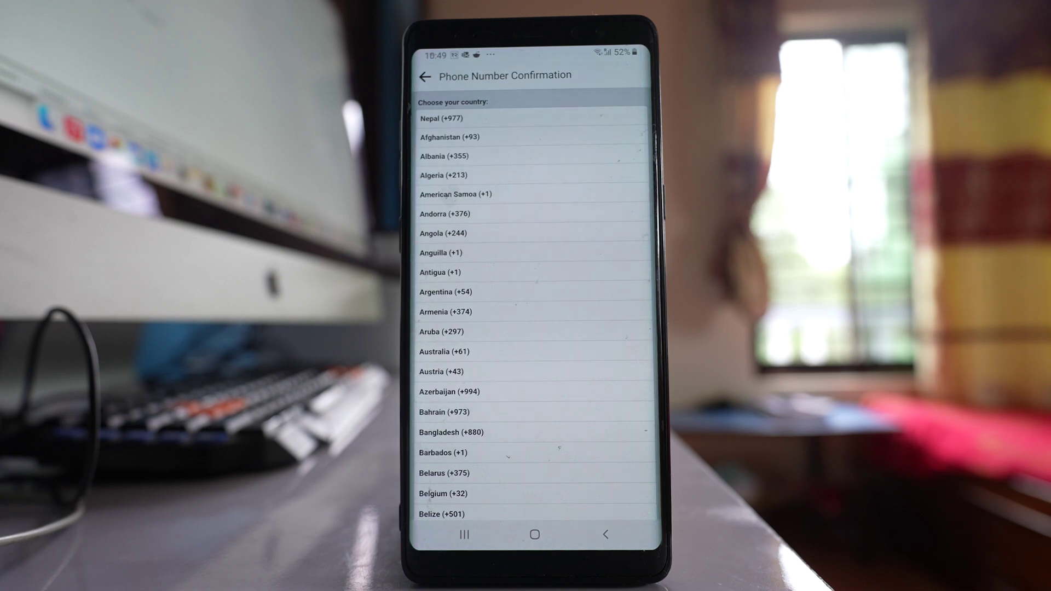
click(530, 197)
click(532, 172)
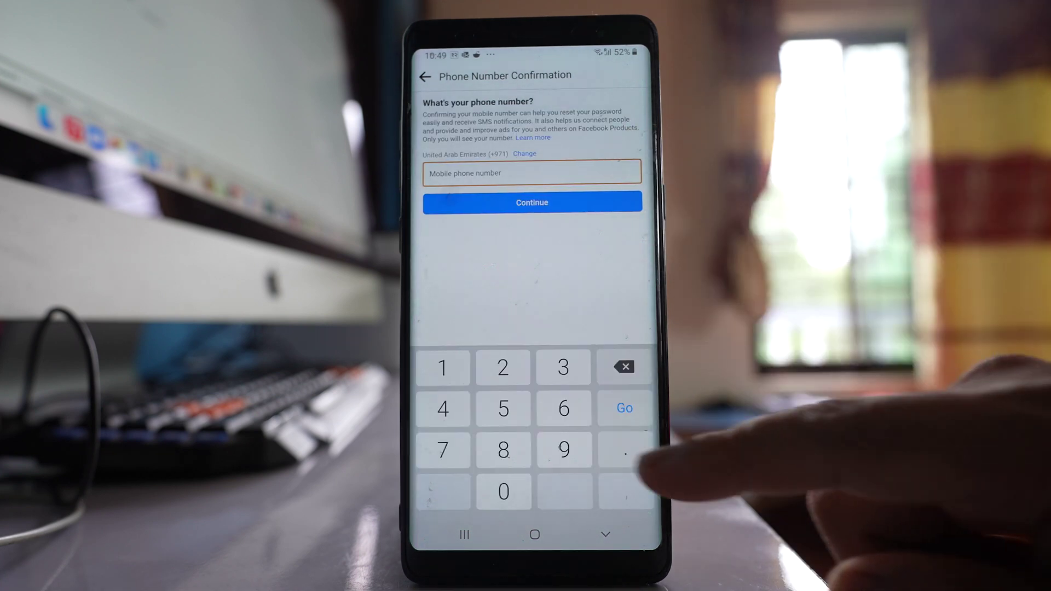
click(504, 451)
click(532, 202)
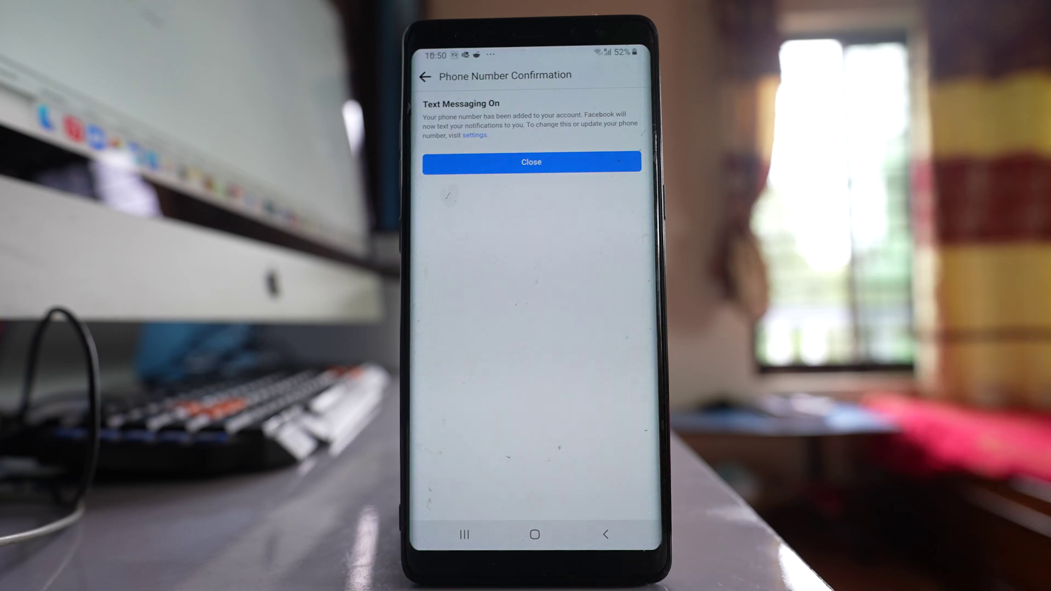
Step: Close the Text Messaging On confirmation page to return to contact info
click(575, 162)
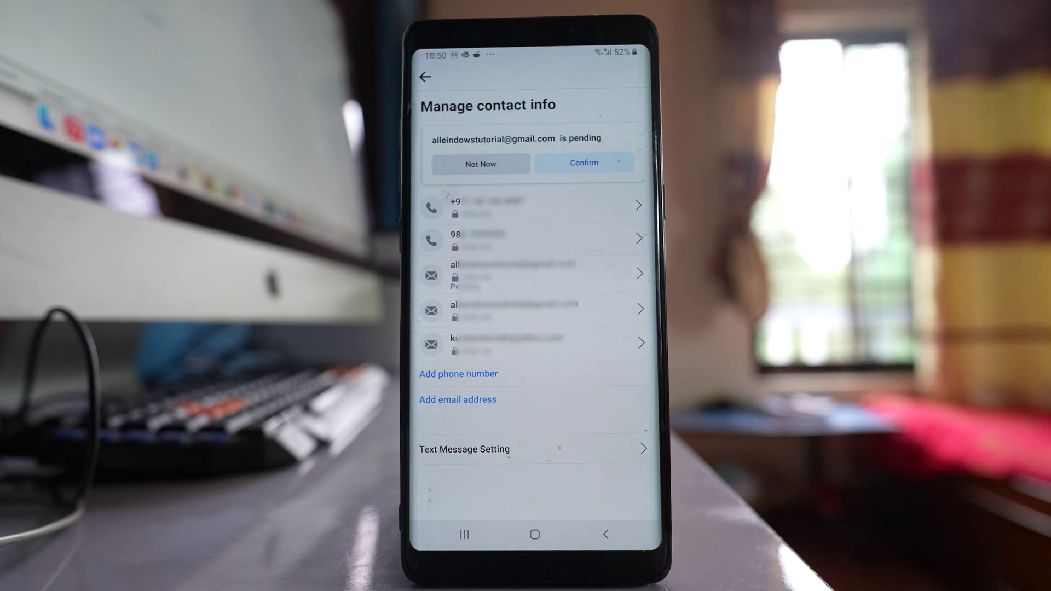
Step: Remove the old phone number, accepting the 'I understand' account-access warning
click(542, 239)
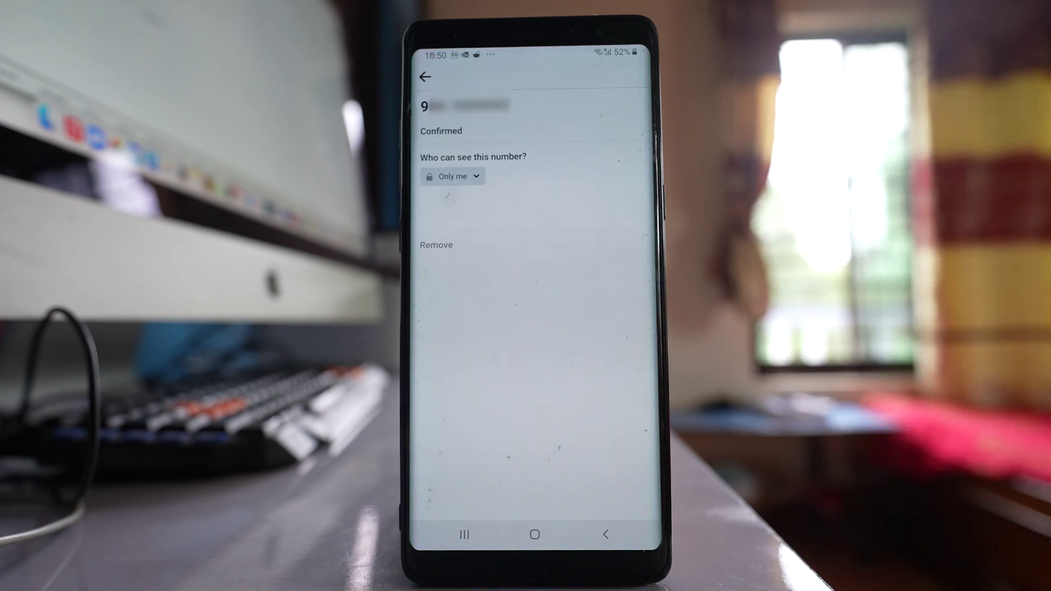
click(436, 245)
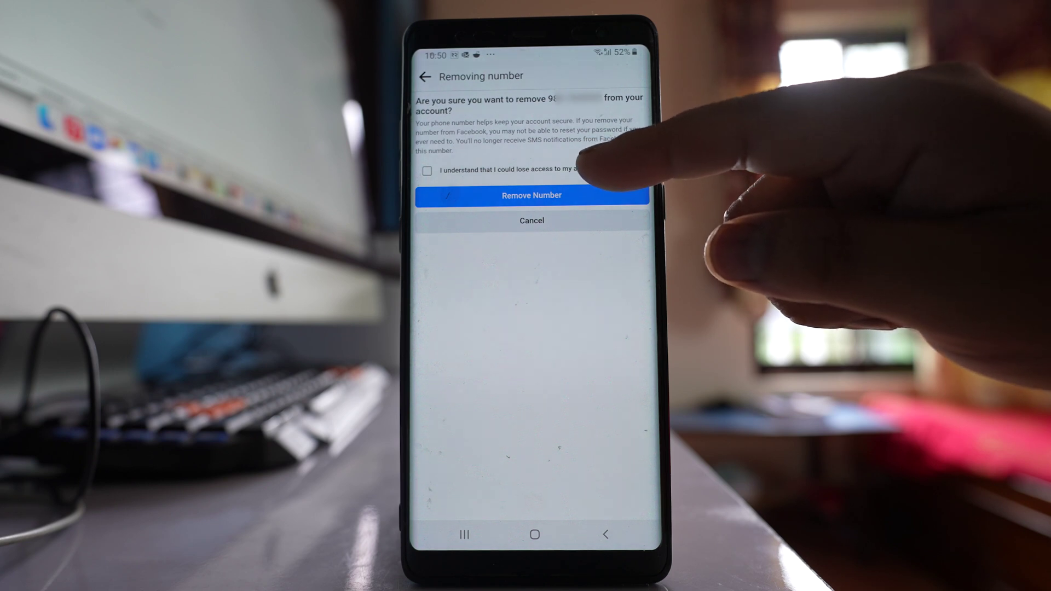
click(574, 169)
click(609, 195)
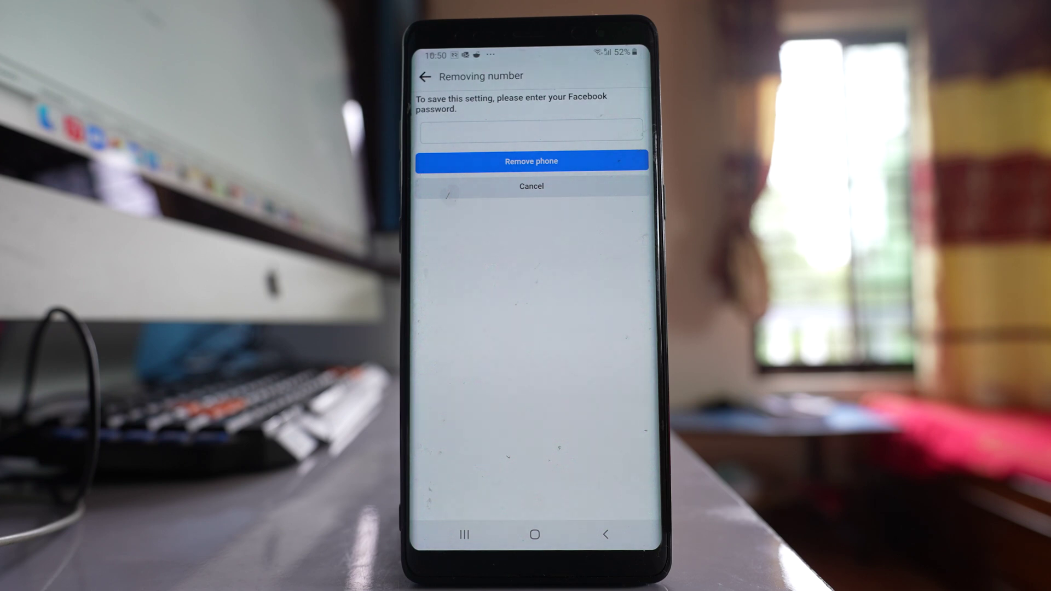
Step: Enter the Facebook password and confirm 'Remove phone' for the old number
click(532, 130)
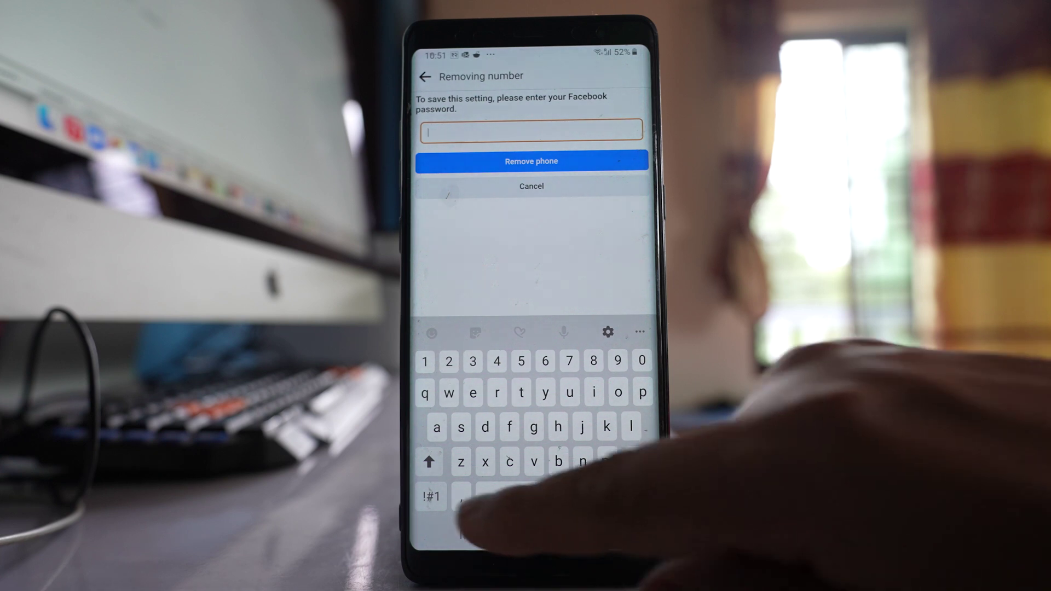
text(••••••••••)
click(531, 161)
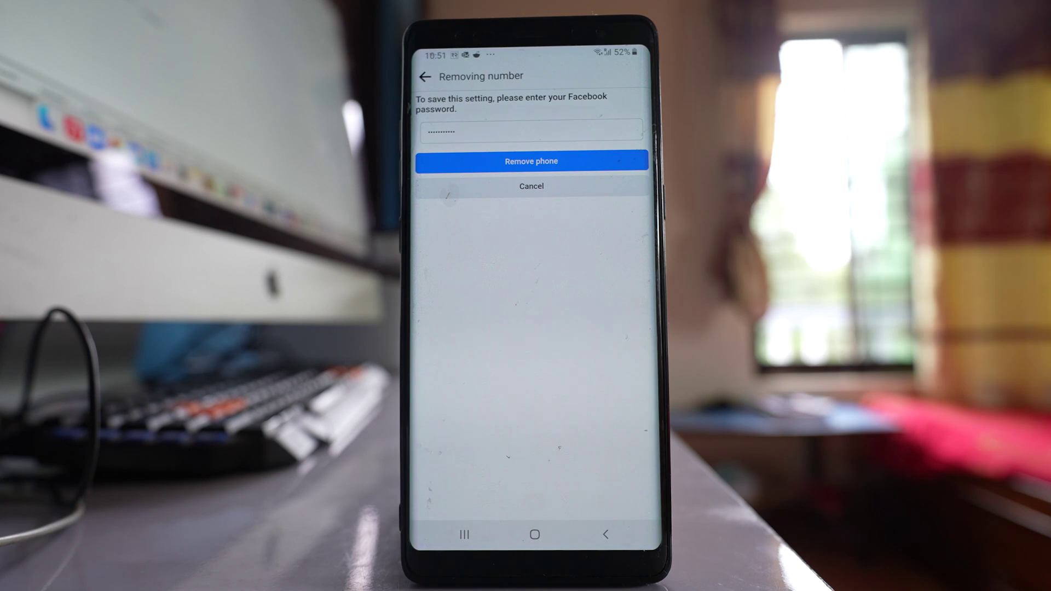